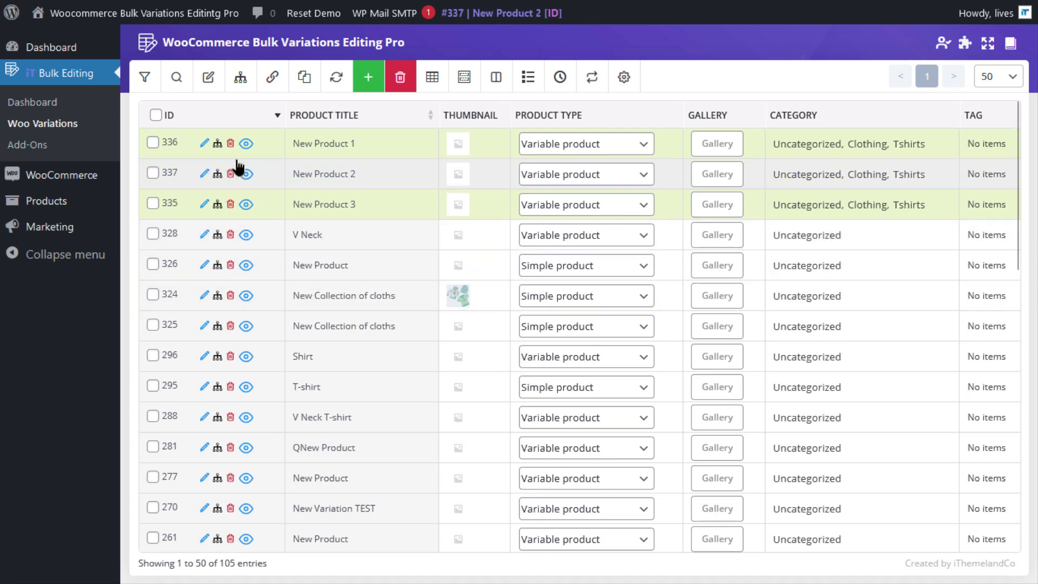
Step: Filter the product list by the Tshirts product category
left_click(144, 77)
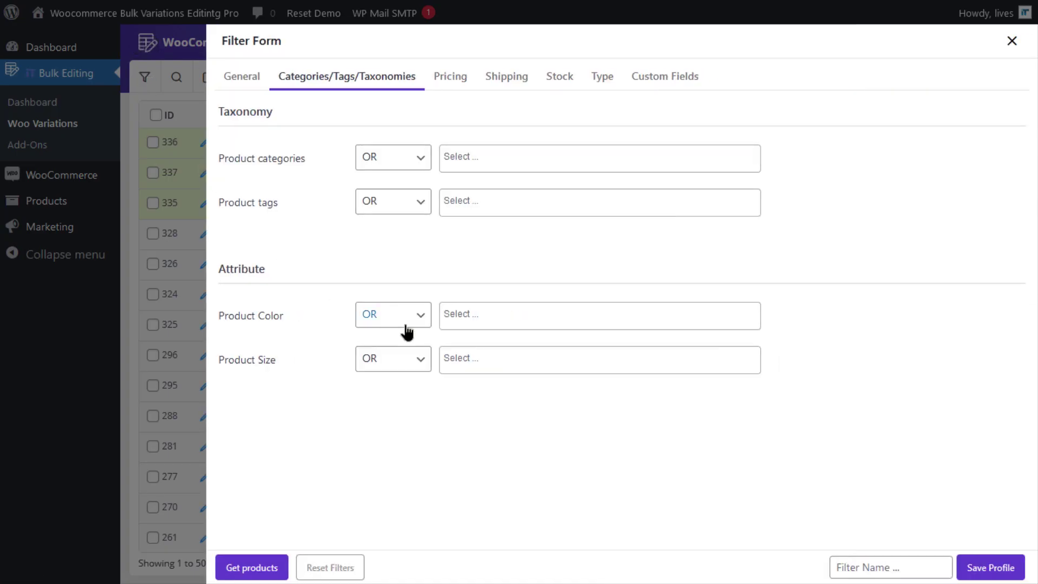
left_click(251, 82)
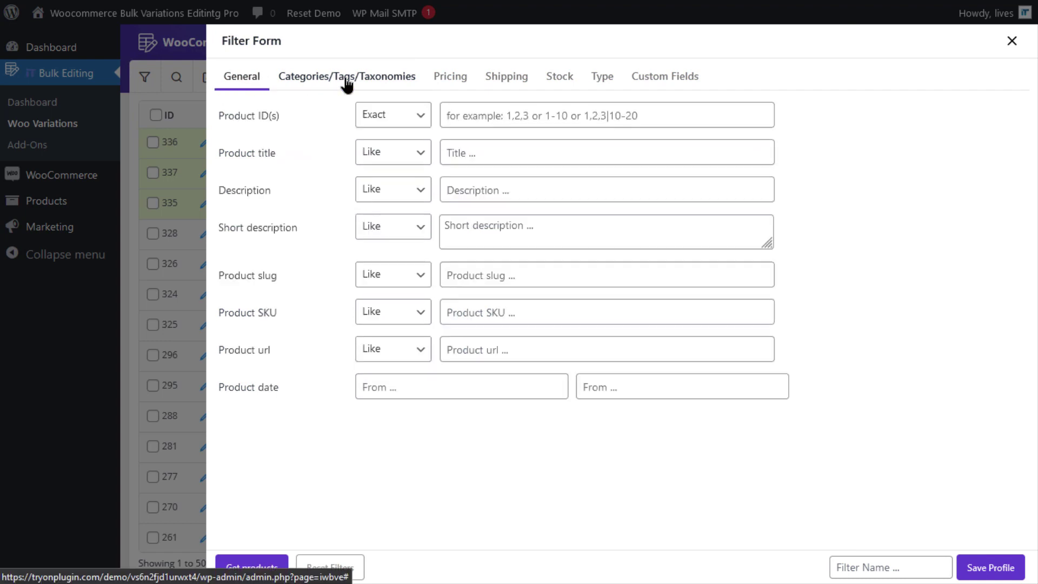
left_click(347, 82)
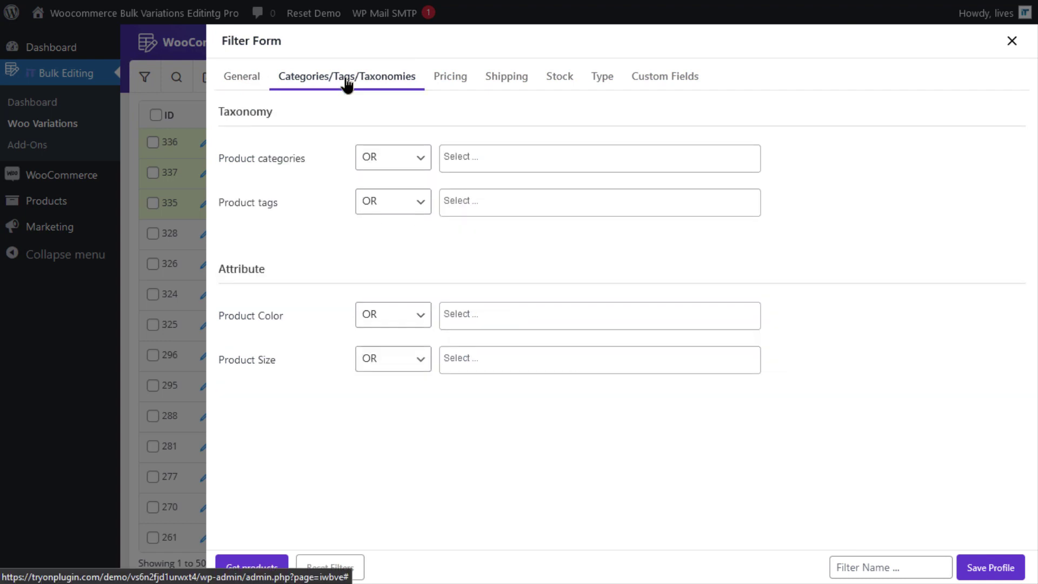
left_click(543, 158)
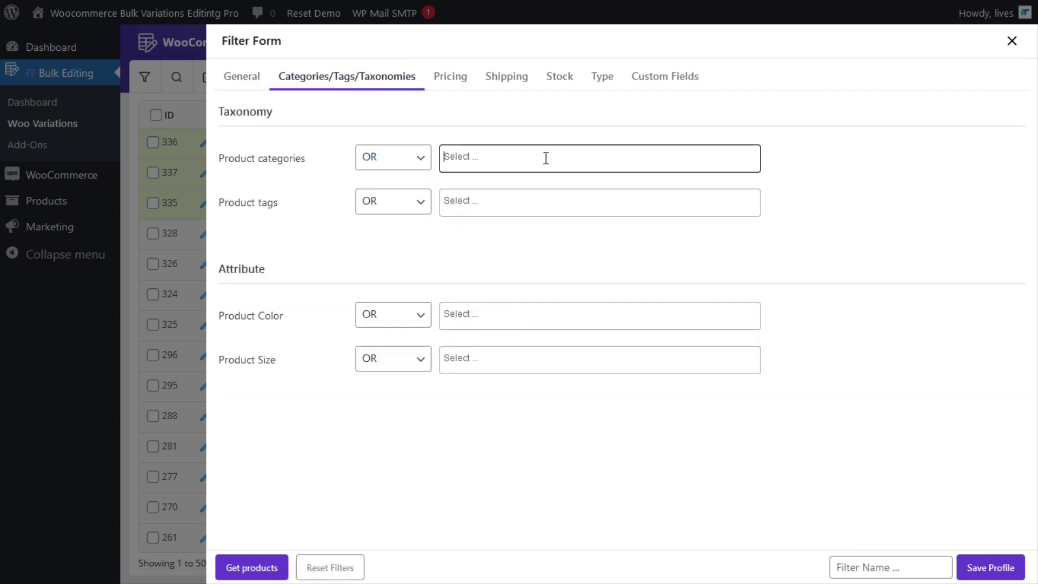
scroll(531, 319, "down", 1)
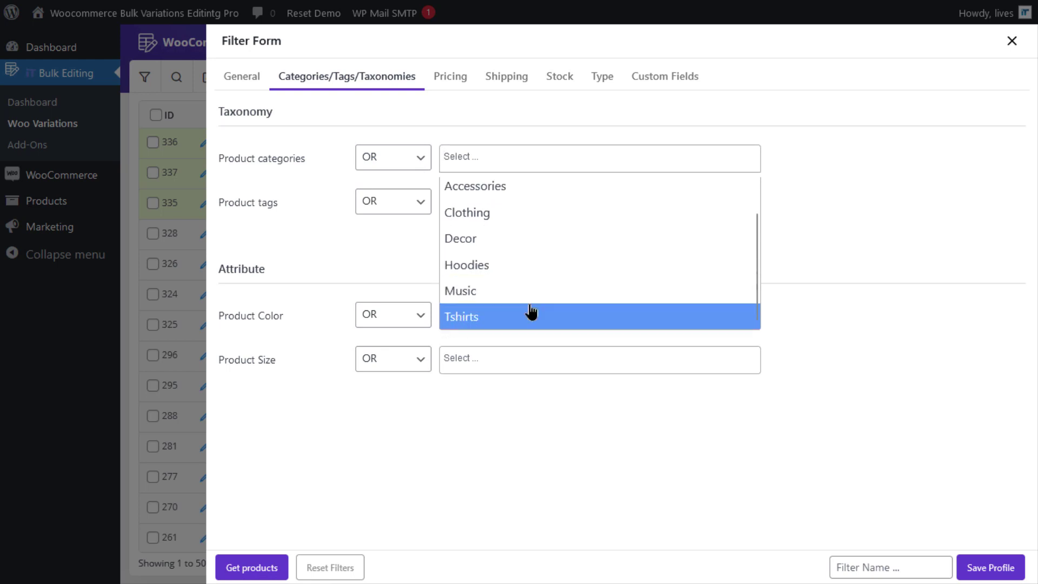
left_click(531, 314)
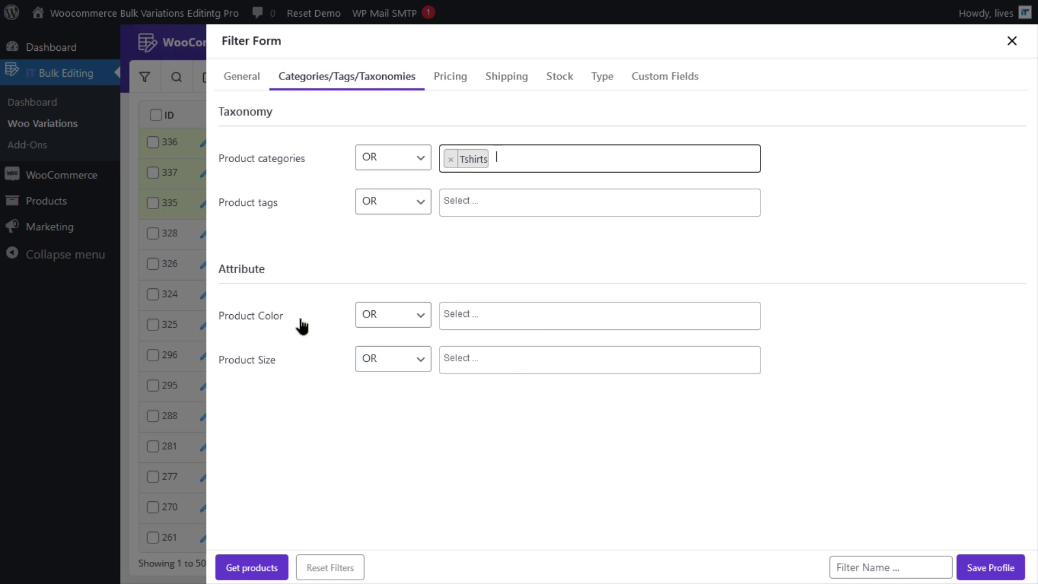
Step: Add Green colour and Small size filters and load the matching products
left_click(515, 316)
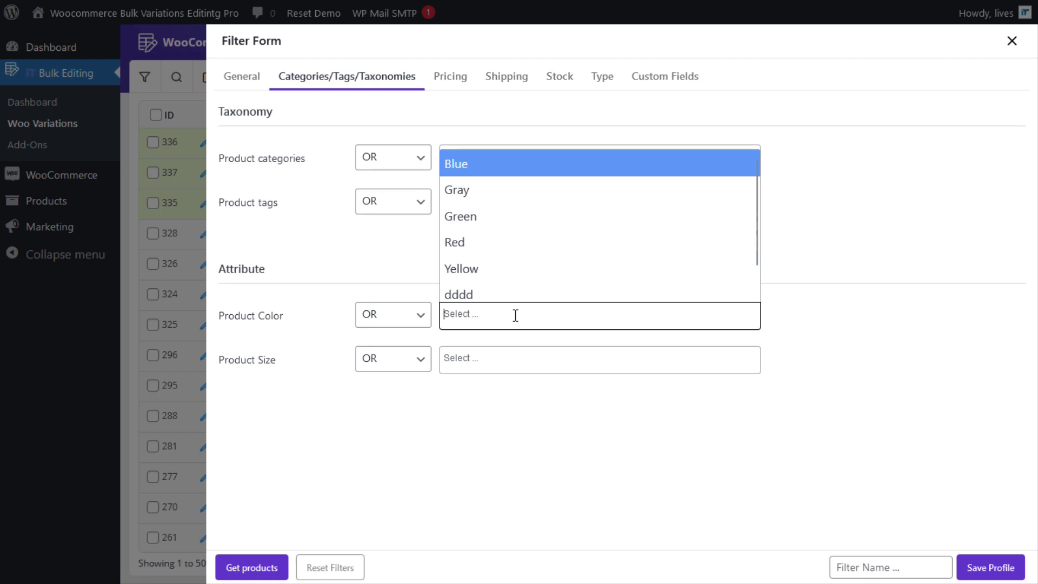
key("Down")
key("Down")
key("Return")
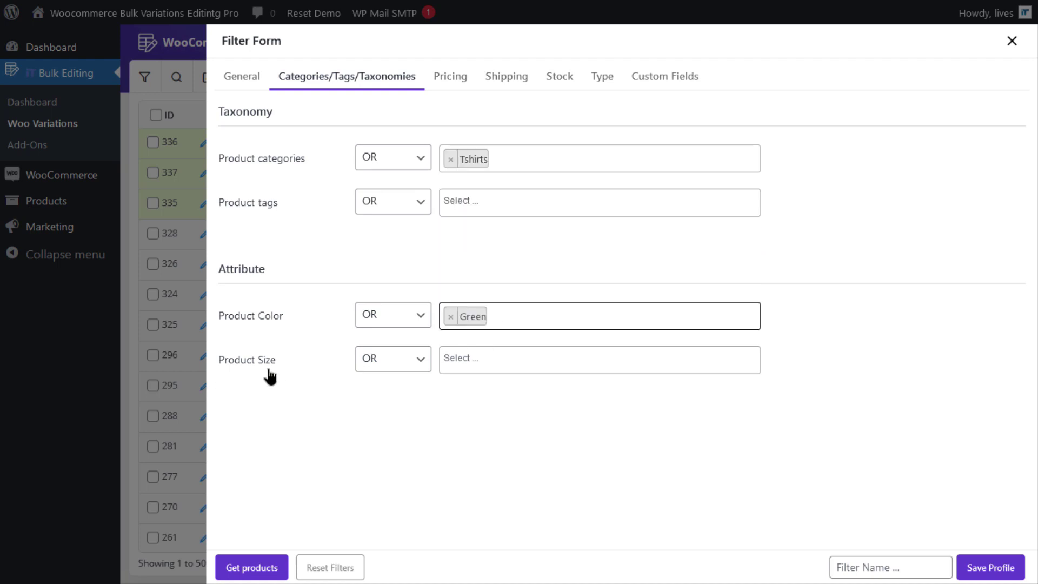
left_click(492, 364)
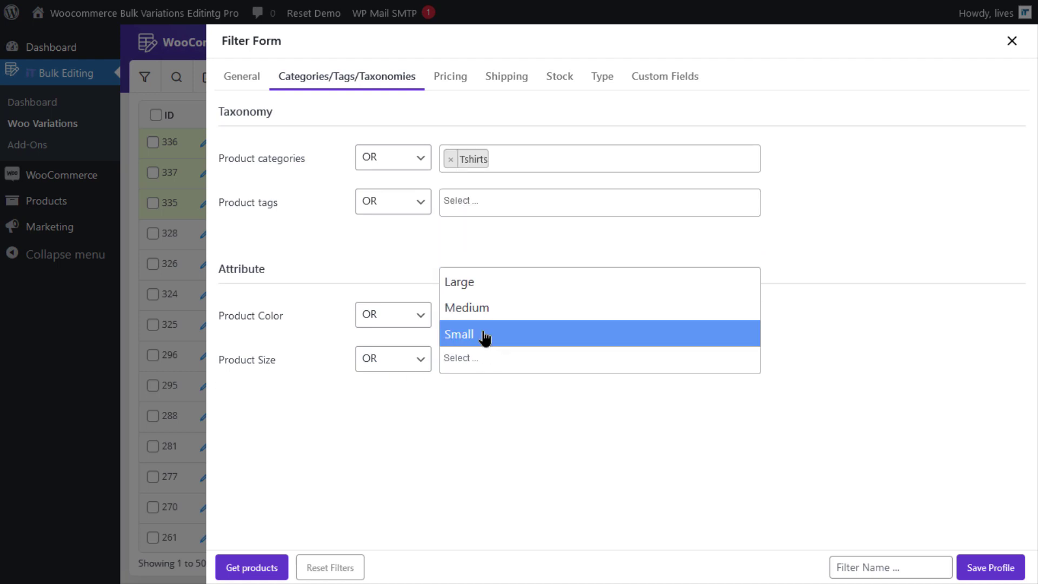
left_click(484, 336)
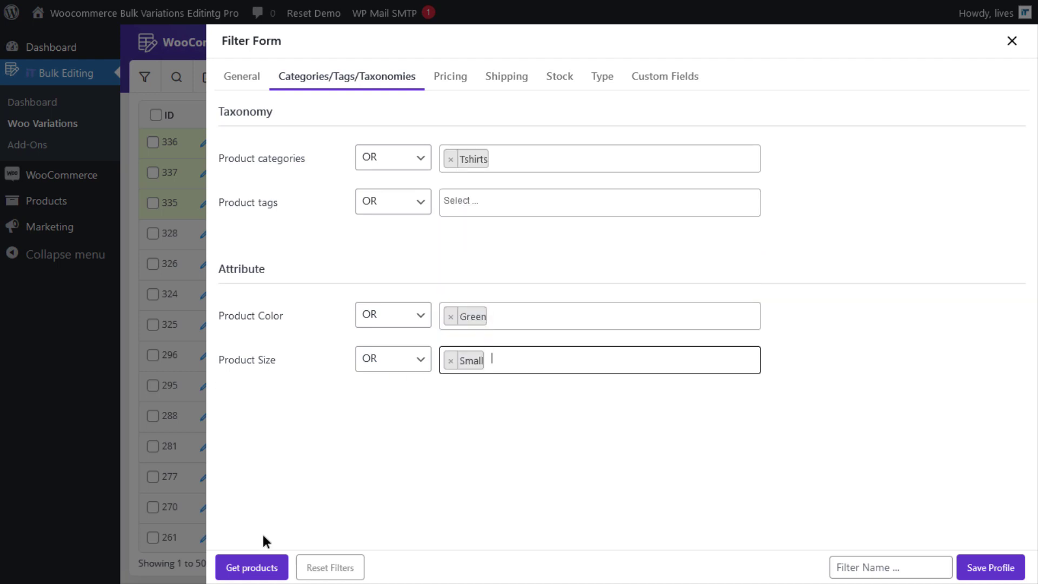
left_click(249, 567)
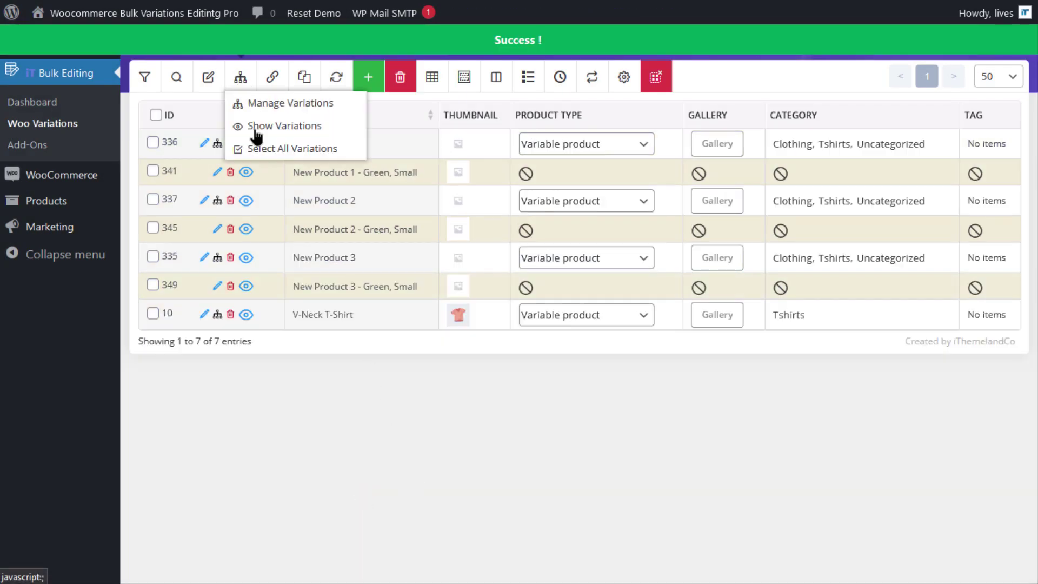
Step: Hide variation rows and tick V-Neck T-Shirt, New Product 3 and New Product 2
left_click(254, 126)
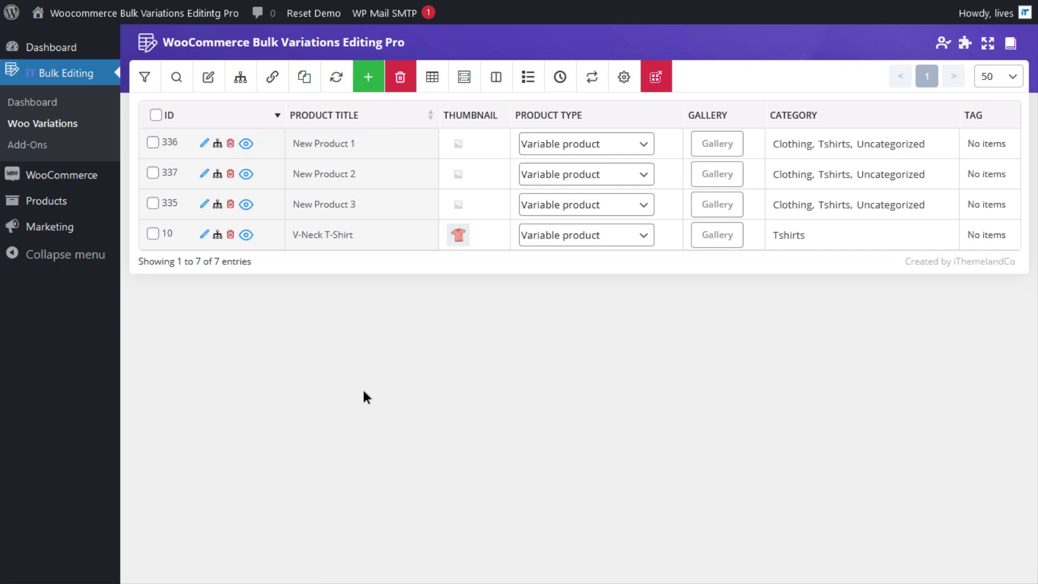
left_click(153, 234)
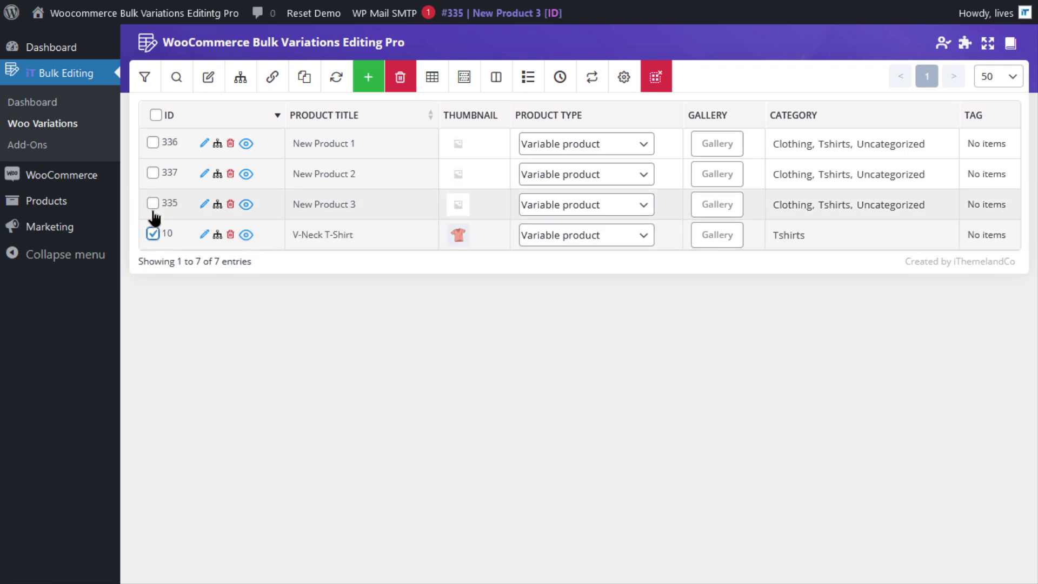
left_click(153, 202)
left_click(153, 172)
left_click(240, 77)
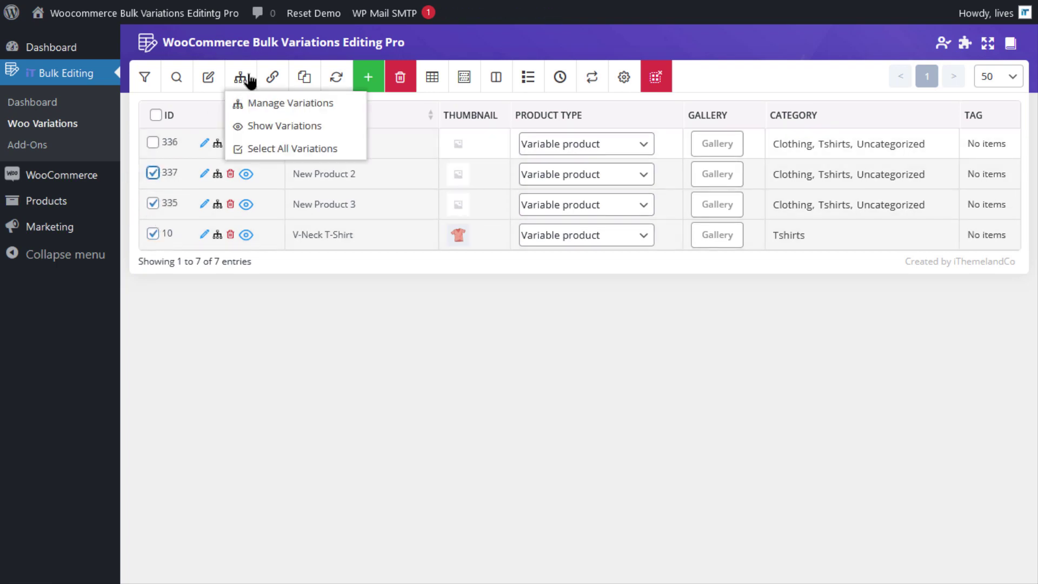
Step: Bulk-edit variations of the marked products, showing [#335] - New Product 3
left_click(256, 104)
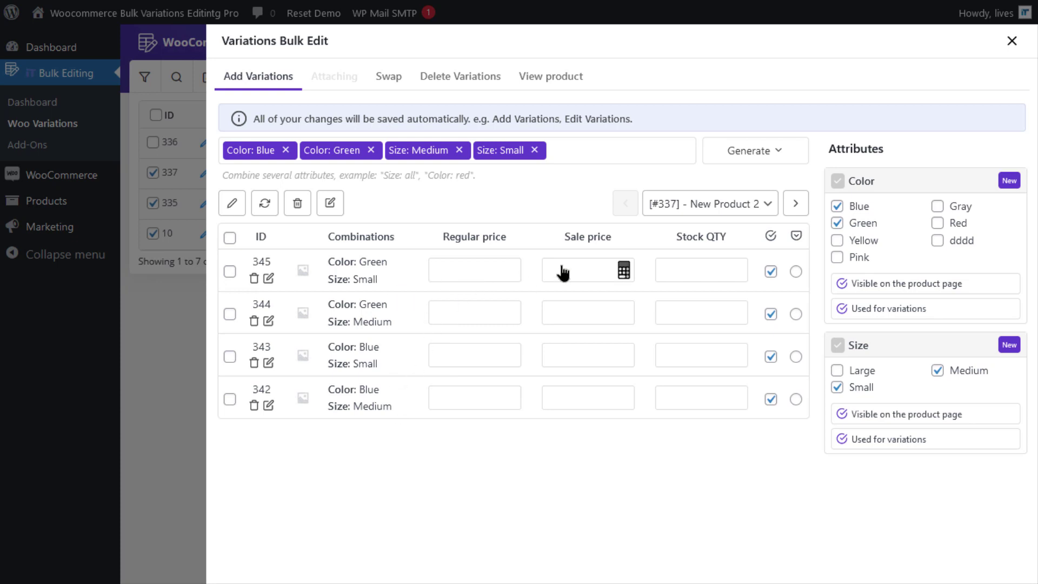
left_click(759, 208)
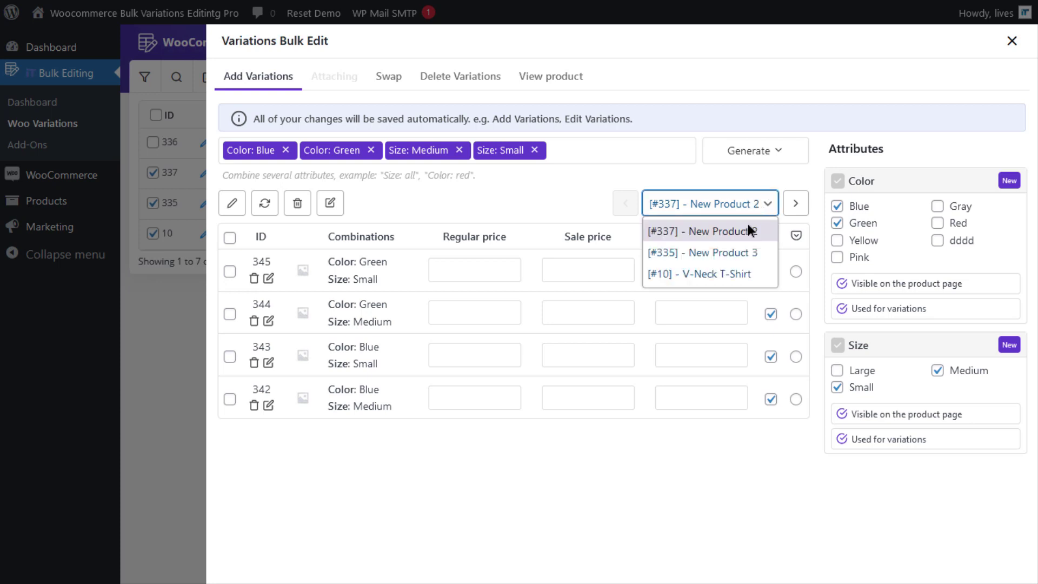
left_click(727, 252)
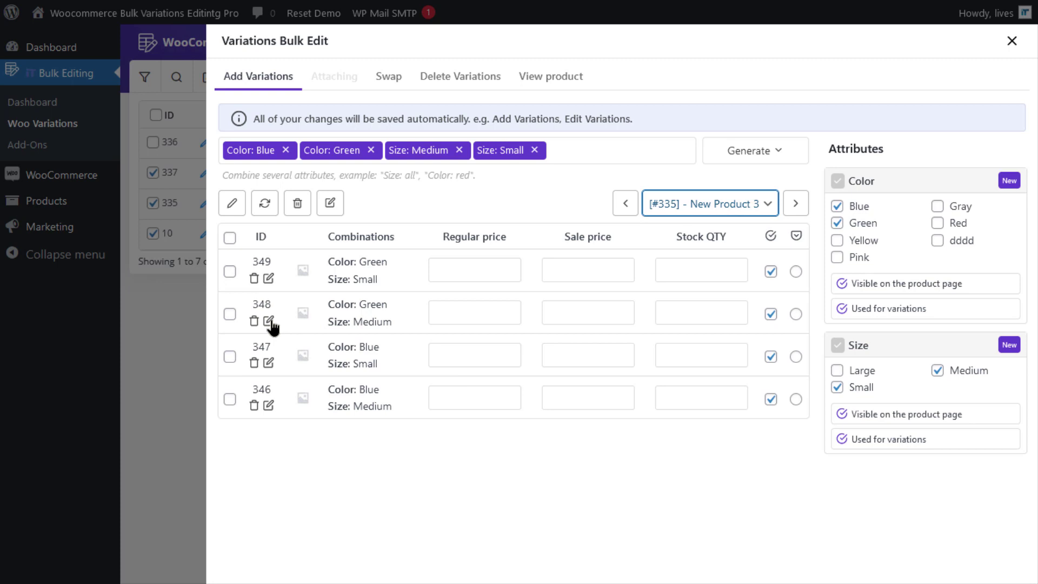
Step: Set the ACF media library image as thumbnail of Green/Medium variation 348
left_click(305, 315)
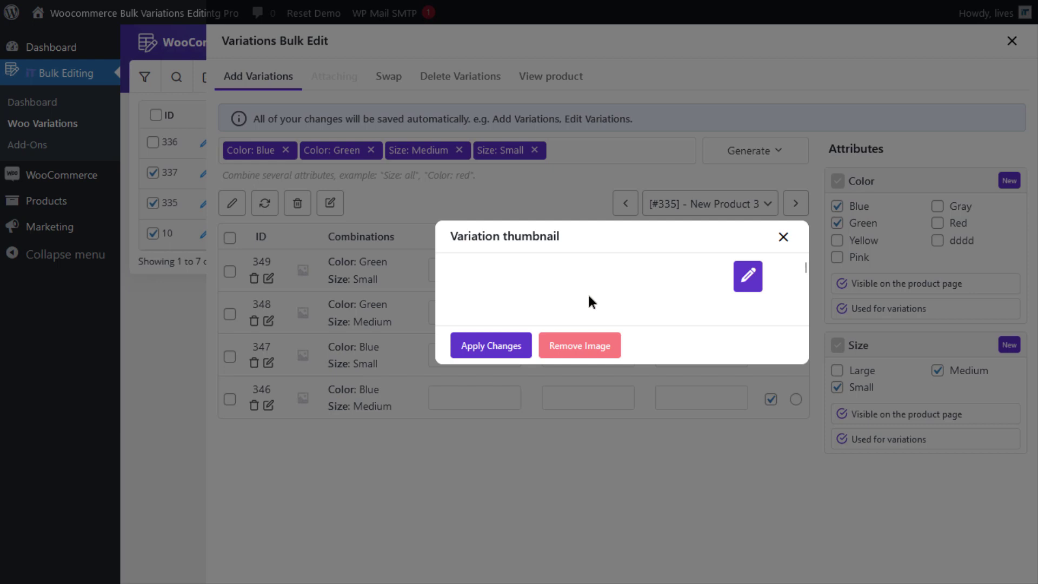
left_click(749, 279)
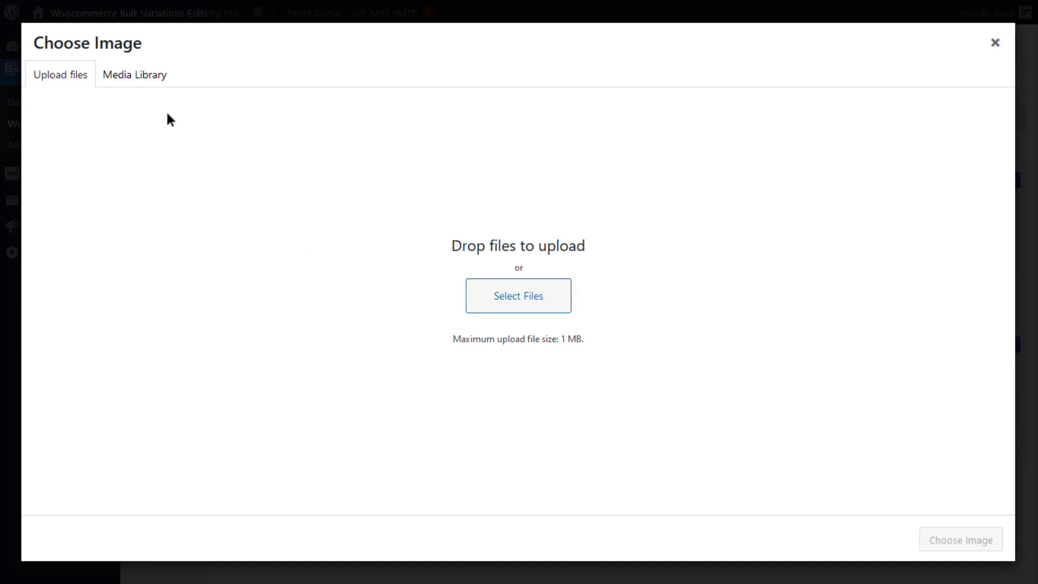
left_click(158, 77)
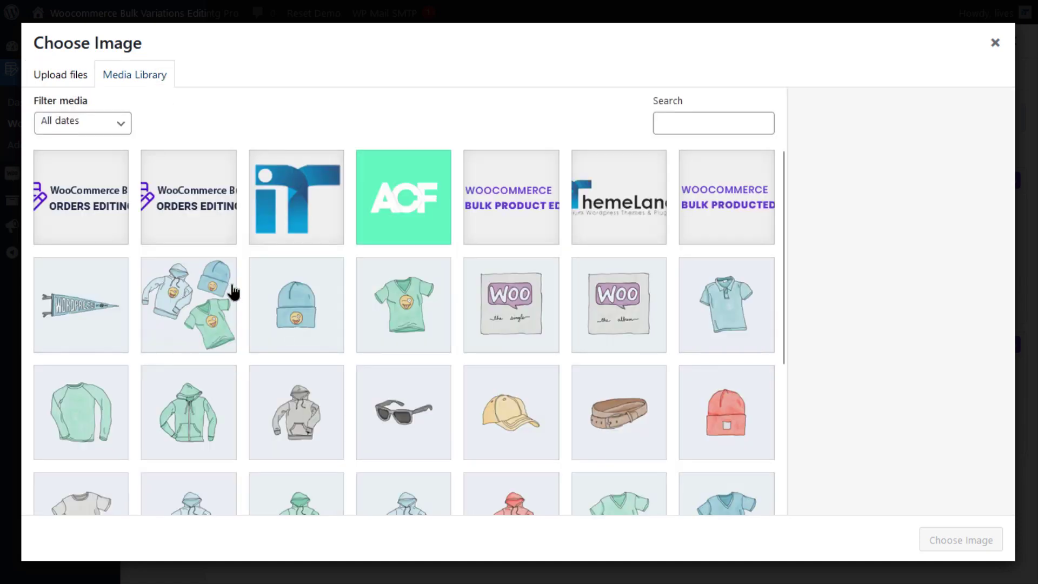
left_click(412, 204)
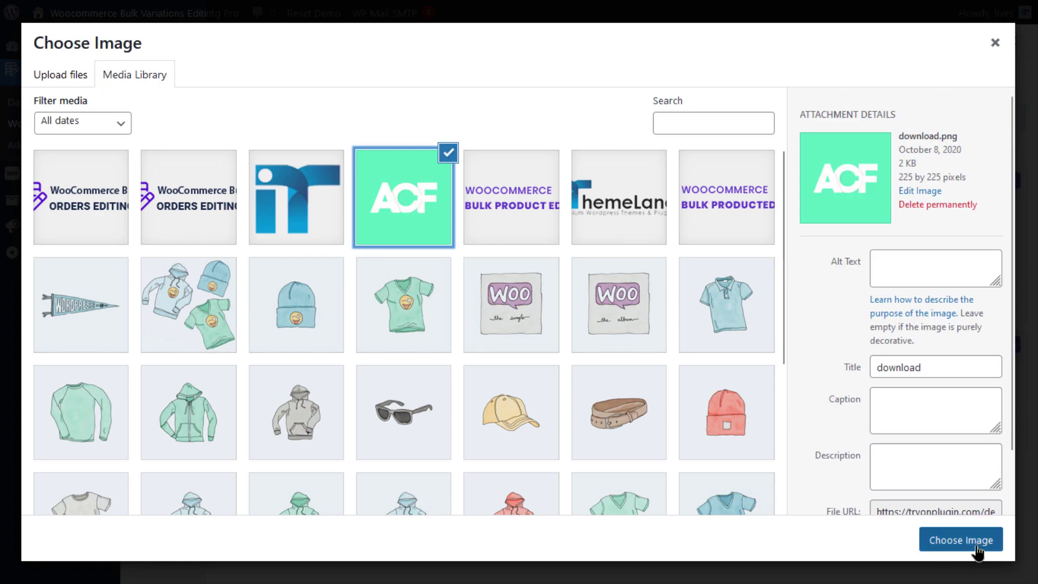
left_click(978, 552)
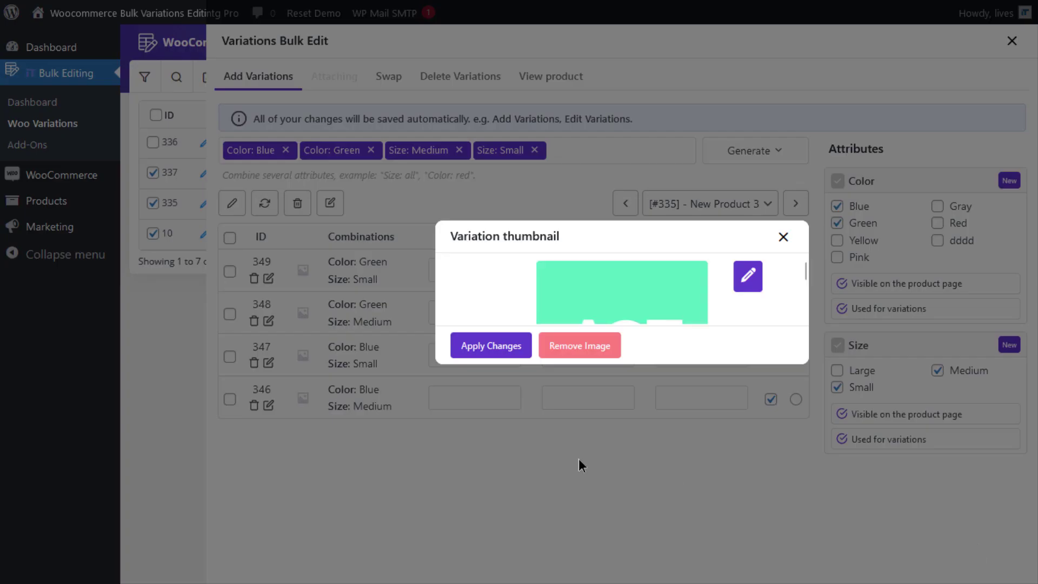
left_click(494, 355)
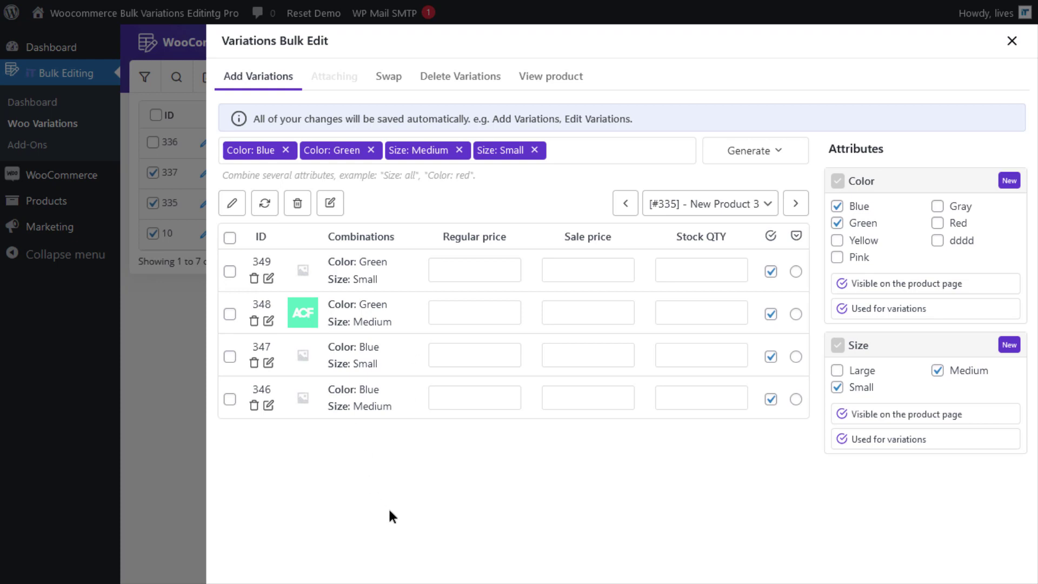
Step: Tick variations 346, 347 and 348 and limit the bulk edit to Selected Variations
left_click(230, 400)
left_click(229, 357)
left_click(230, 315)
left_click(236, 210)
left_click(256, 231)
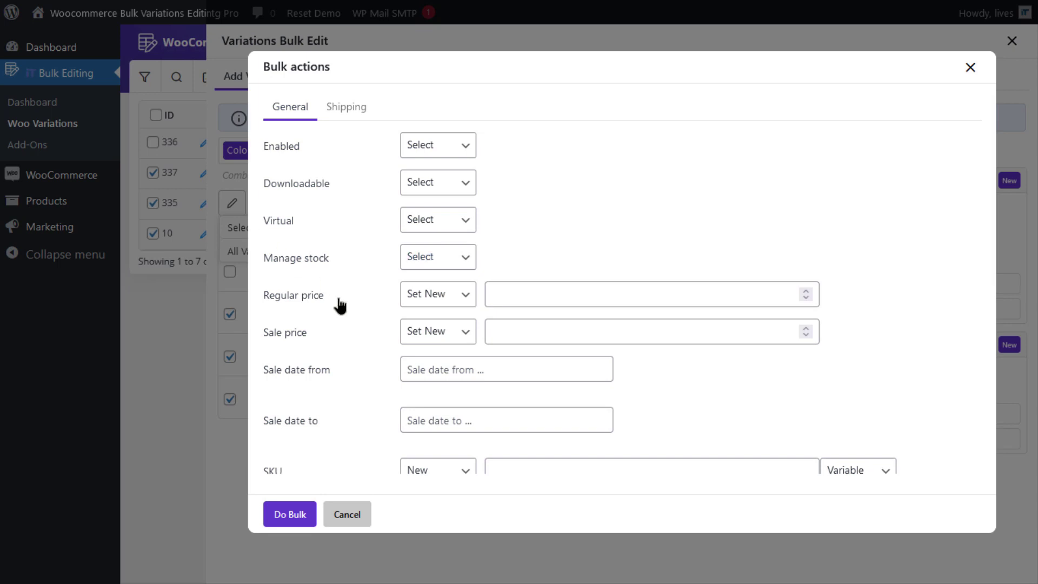
Step: Bulk-apply sunglasses-2.jpg as the image of the checked variations
scroll(486, 379, "down", 5)
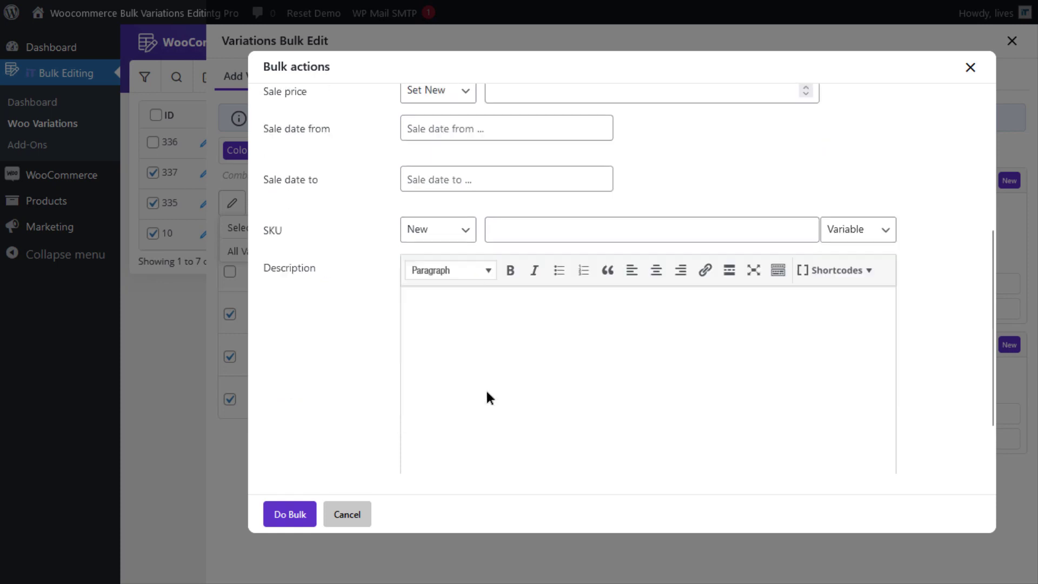
scroll(486, 392, "down", 1)
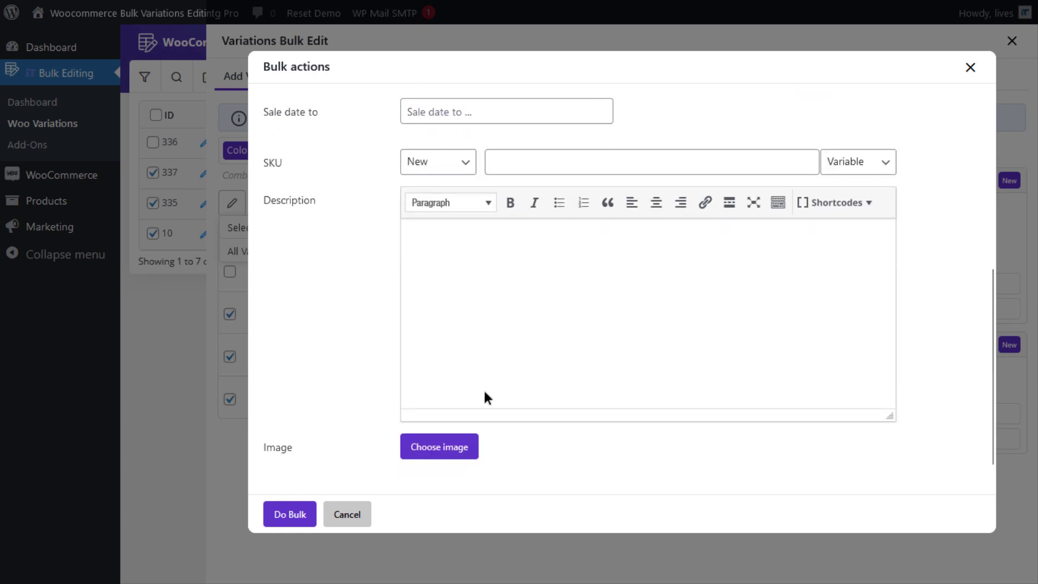
left_click(439, 448)
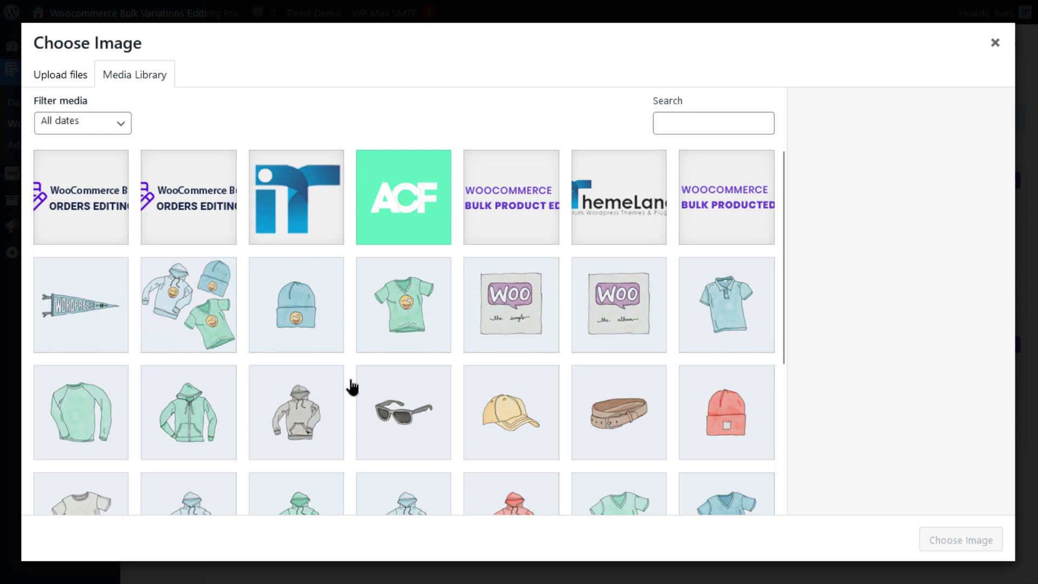
left_click(433, 414)
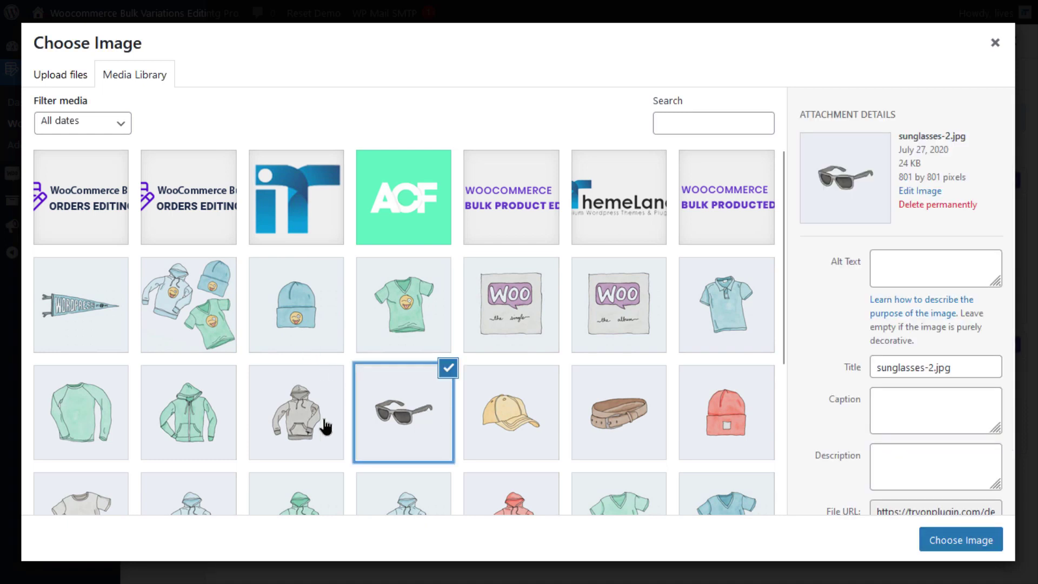
left_click(954, 538)
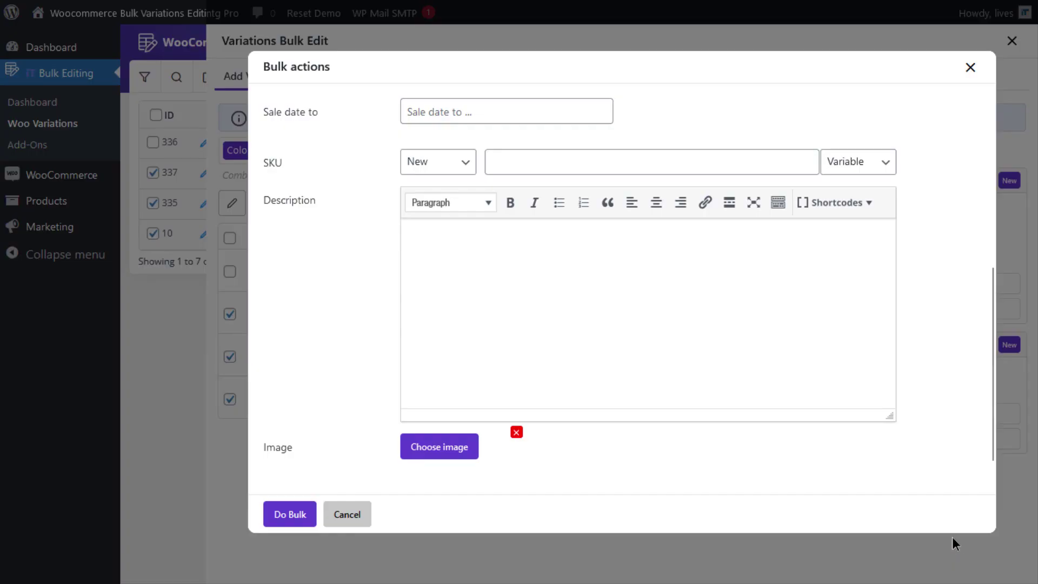
left_click(289, 514)
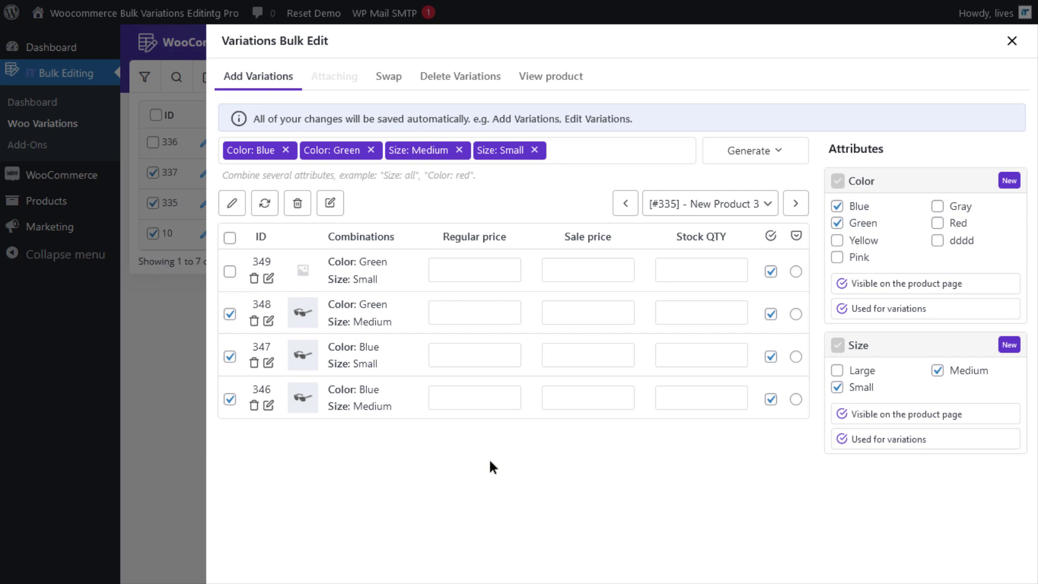
Step: Bulk-apply the iT image to all variations of selected products, then advance to V-Neck T-Shirt
left_click(232, 203)
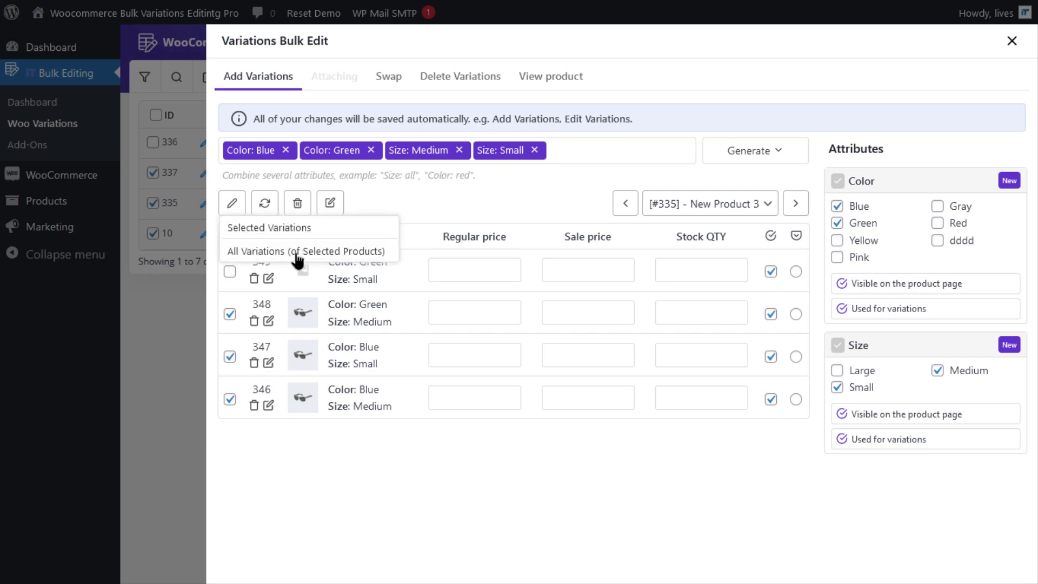
left_click(314, 252)
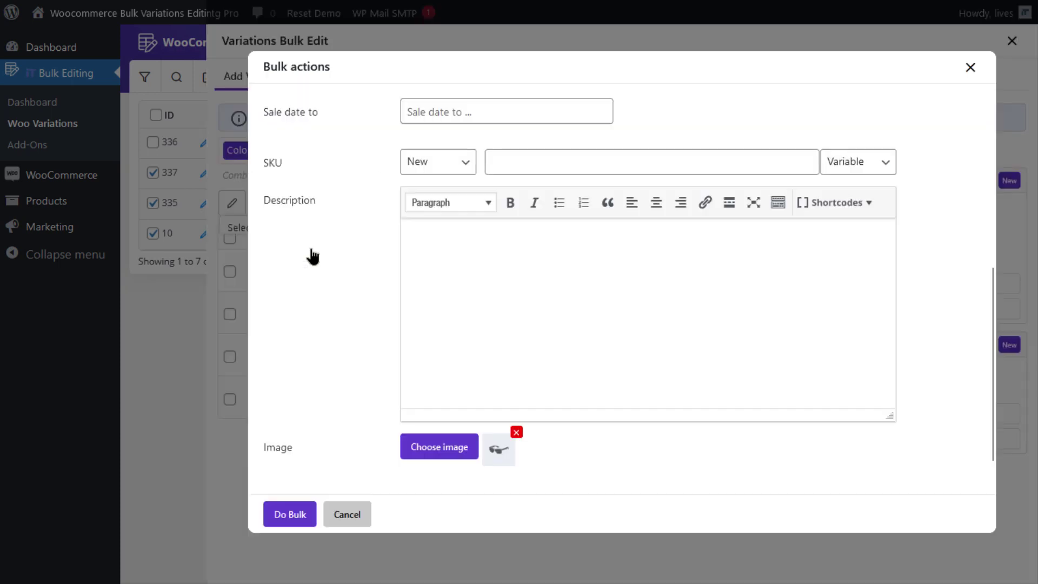
left_click(427, 454)
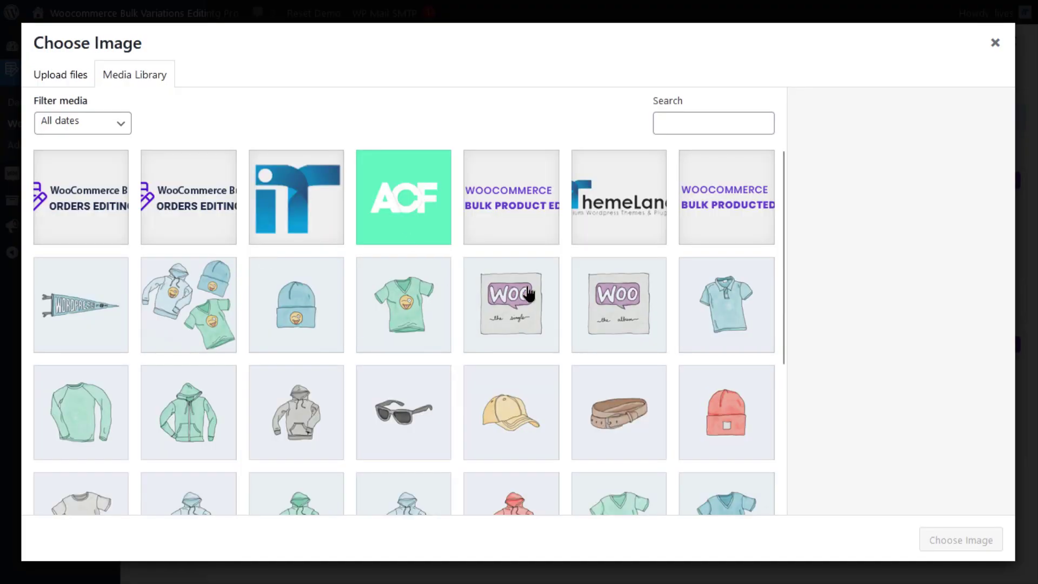
left_click(307, 205)
left_click(961, 540)
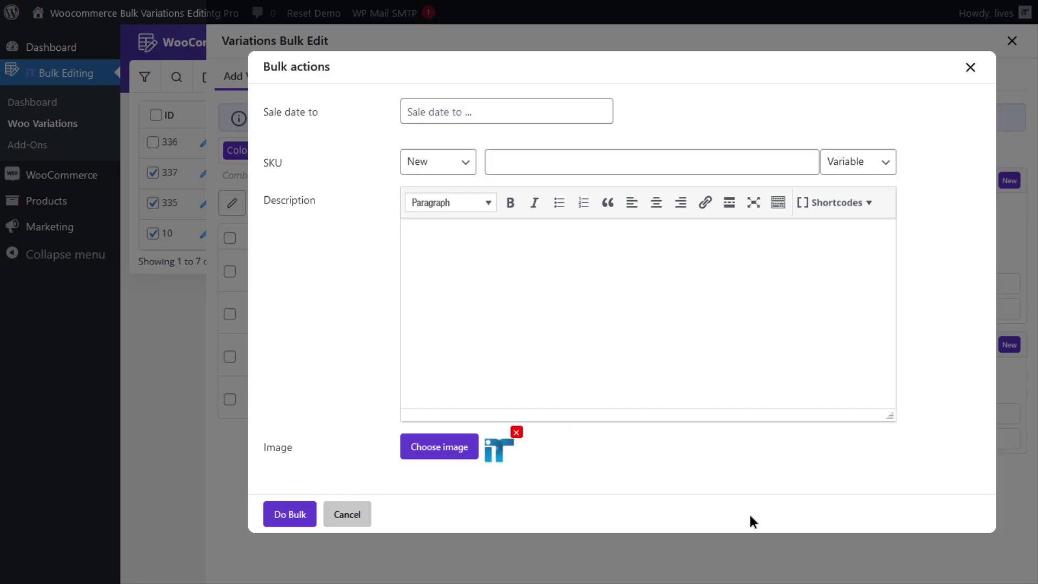
left_click(271, 513)
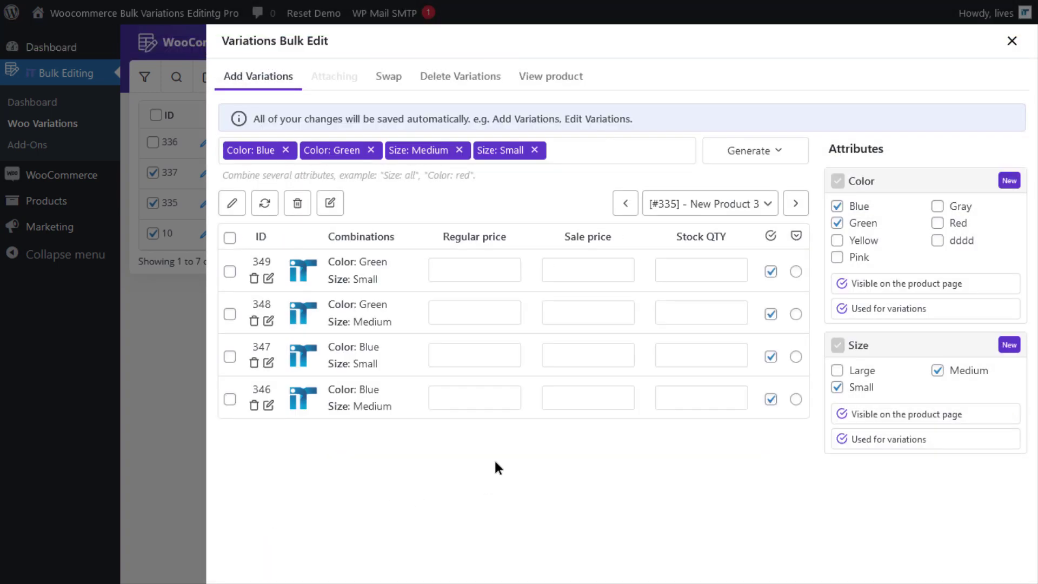
left_click(795, 204)
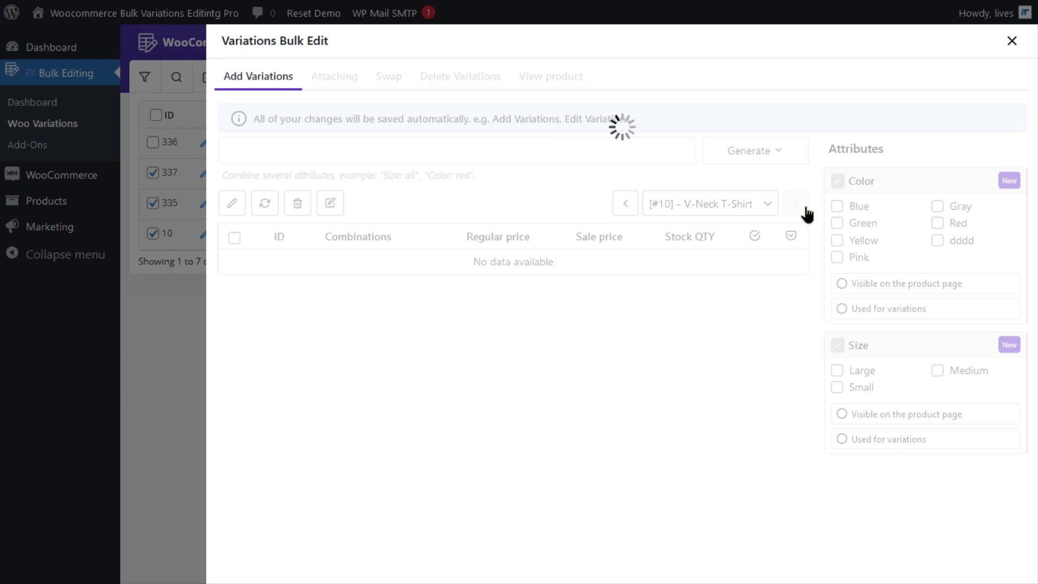